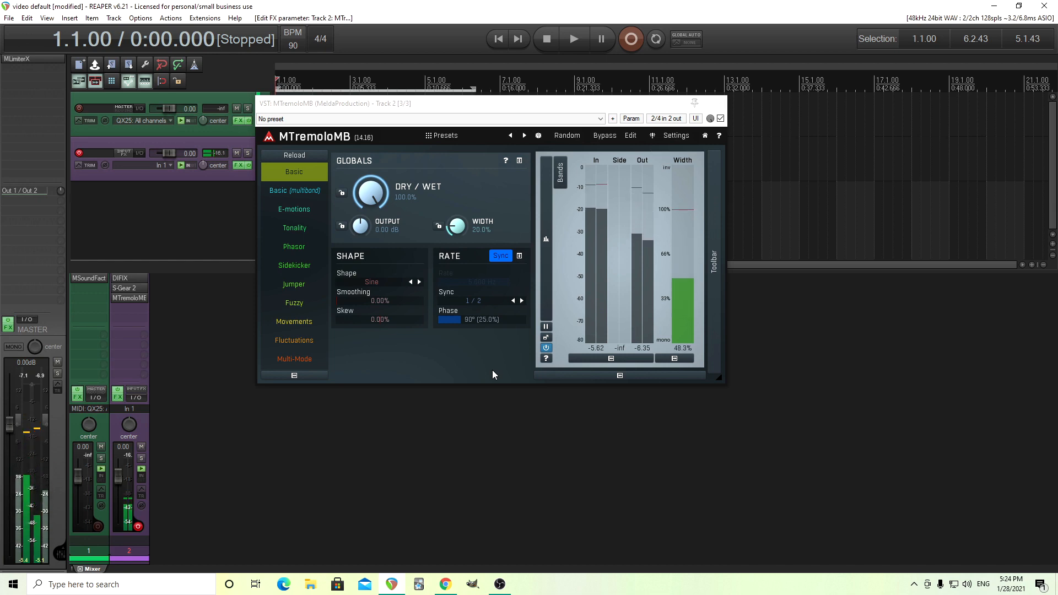
- Load the Default preset from the Single-band folder in MTremoloMB and close the preset browser
click(502, 259)
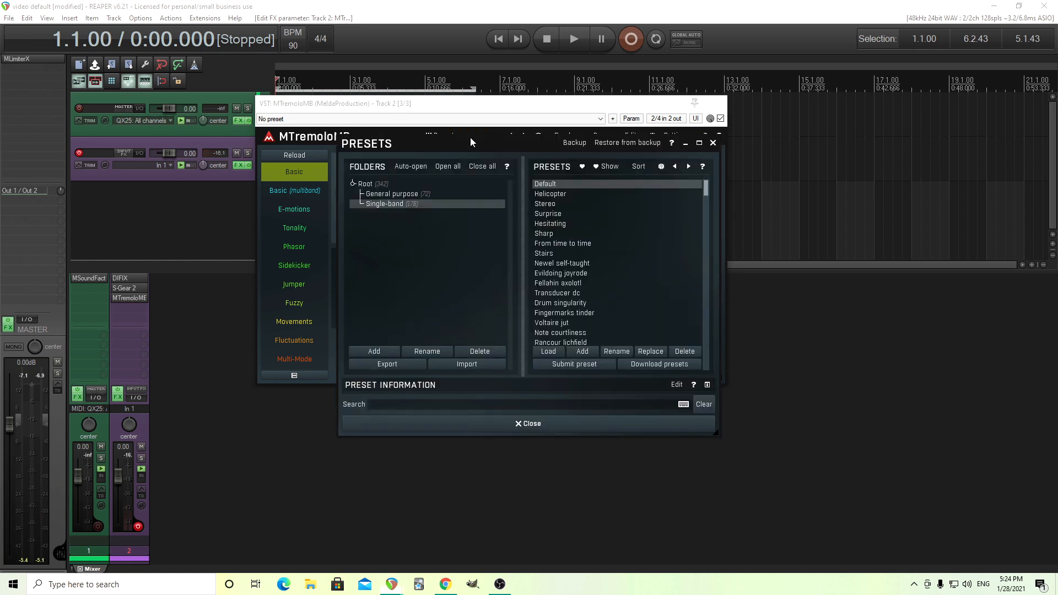
click(446, 136)
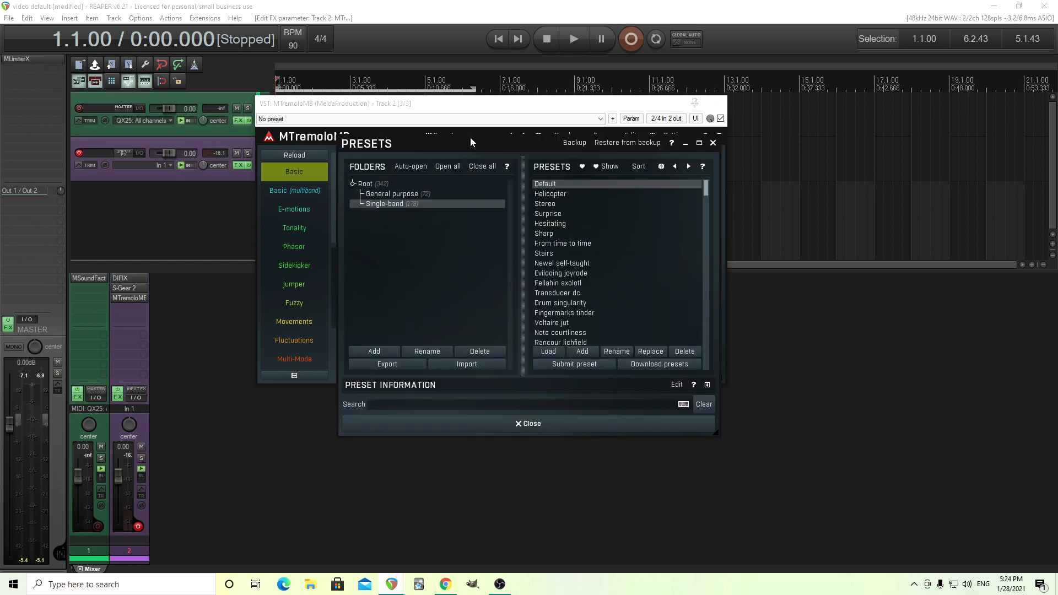
double_click(551, 186)
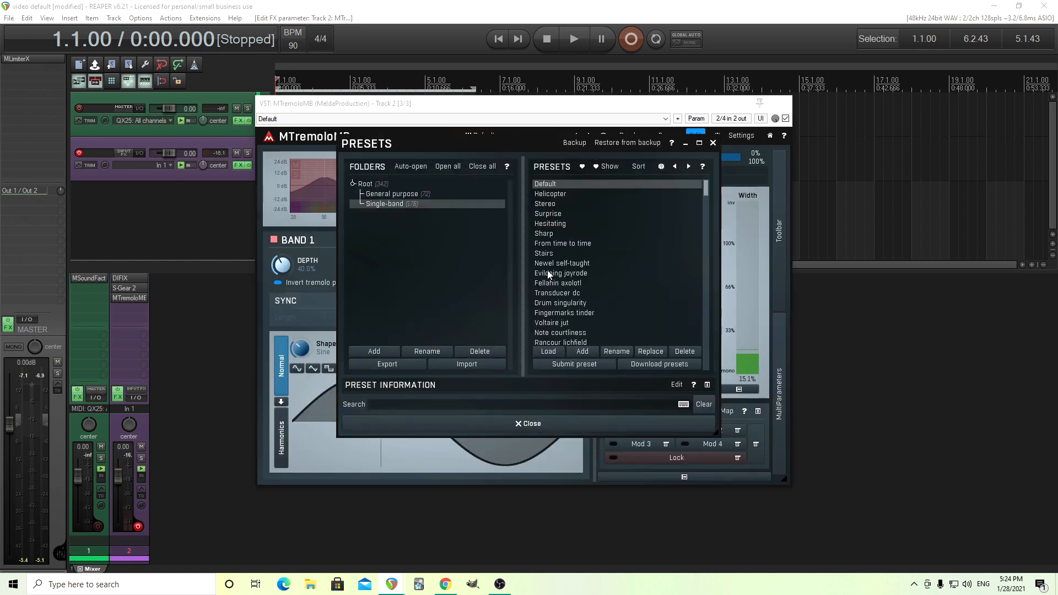
click(539, 424)
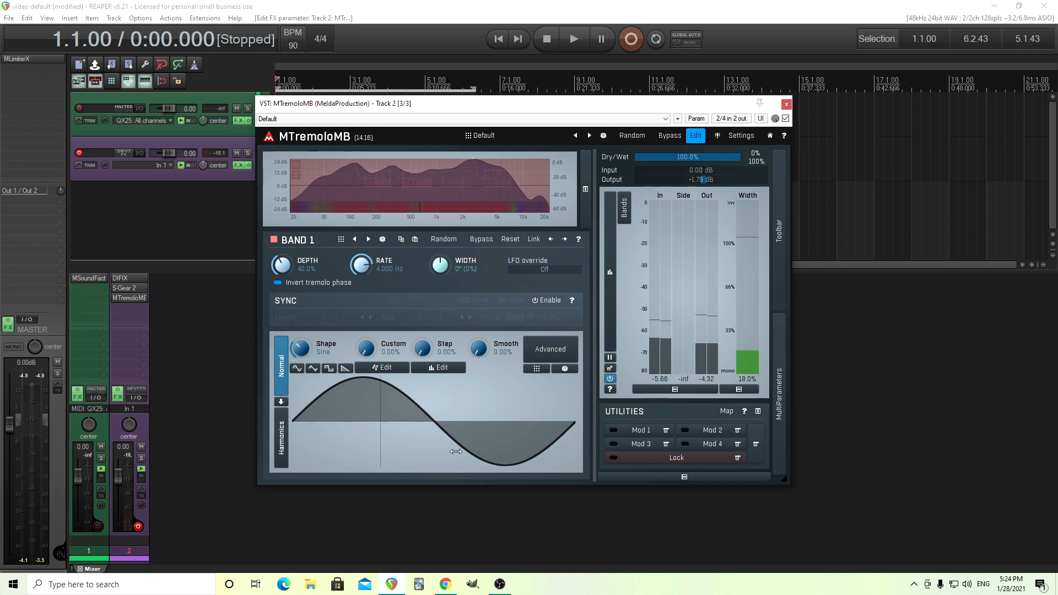
- Turn off tremolo phase inversion for Band 1 and set its depth to about 65.6%
click(300, 283)
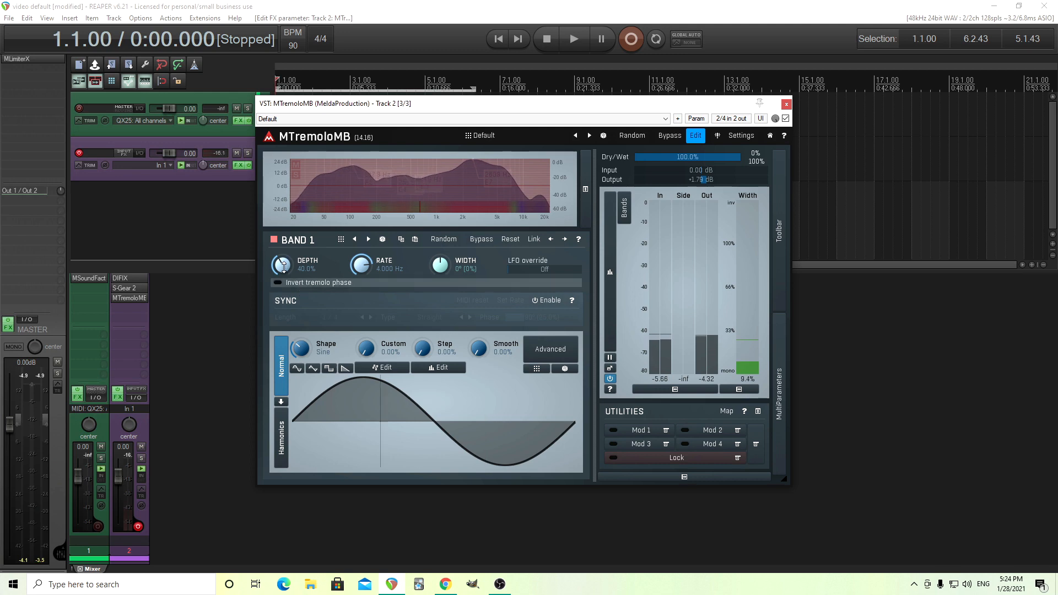
drag(284, 266, 284, 263)
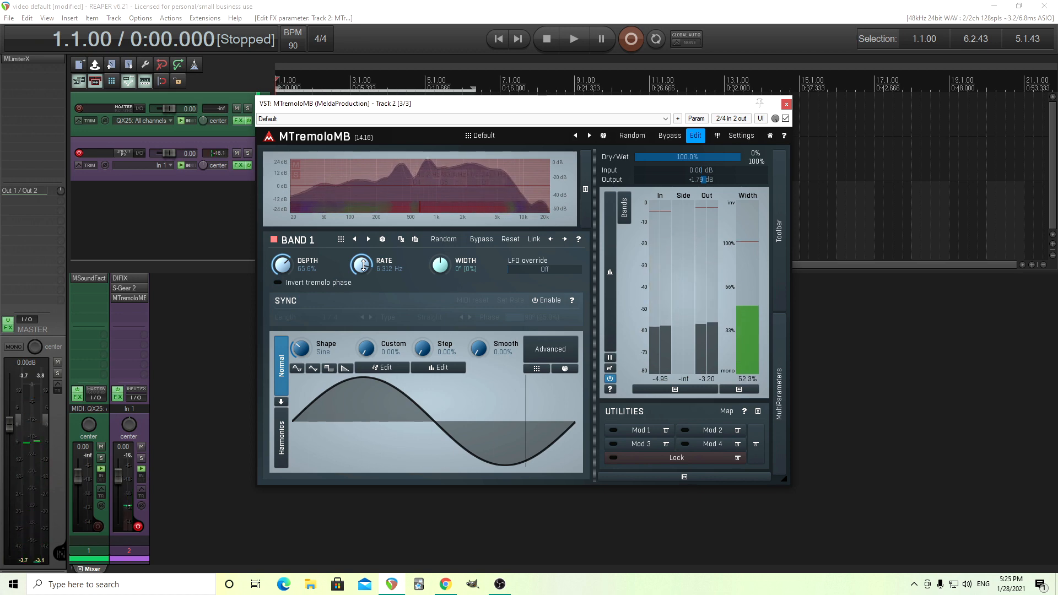
- Set Band 1's tremolo rate to about 1.928 Hz
scroll(363, 265, down, 1)
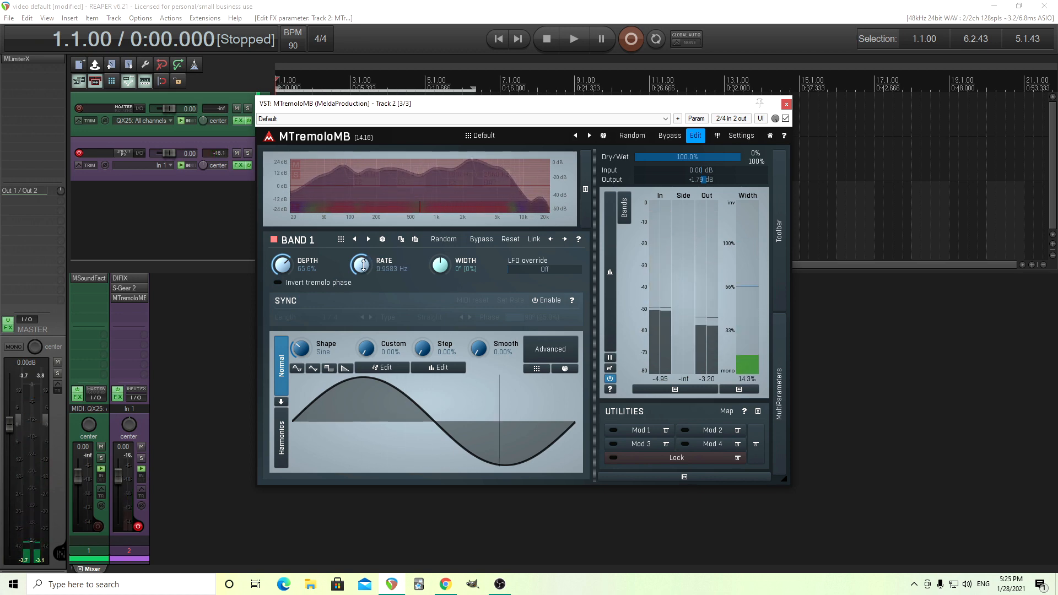
scroll(363, 265, up, 1)
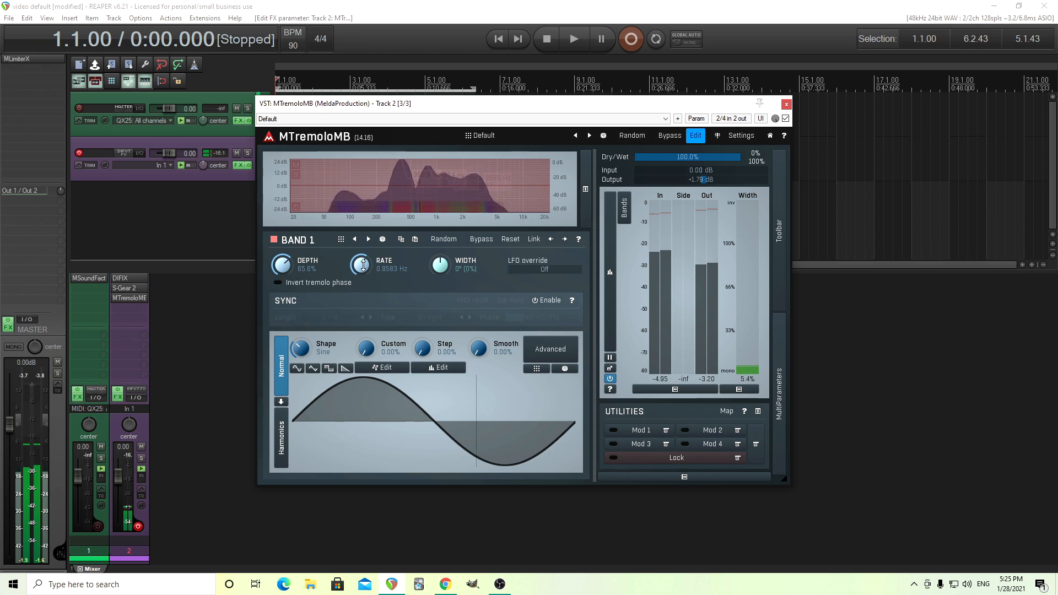
drag(363, 266, 363, 254)
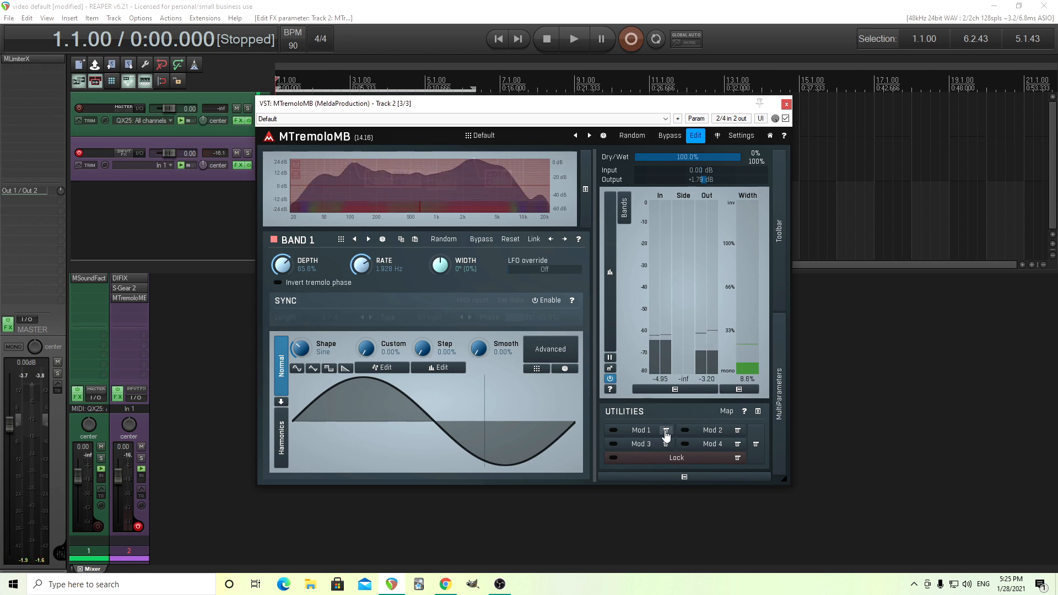
- Have Modulator 1 learn Band 1's rate parameter by sweeping it up to about 7.348 Hz
click(666, 432)
click(790, 478)
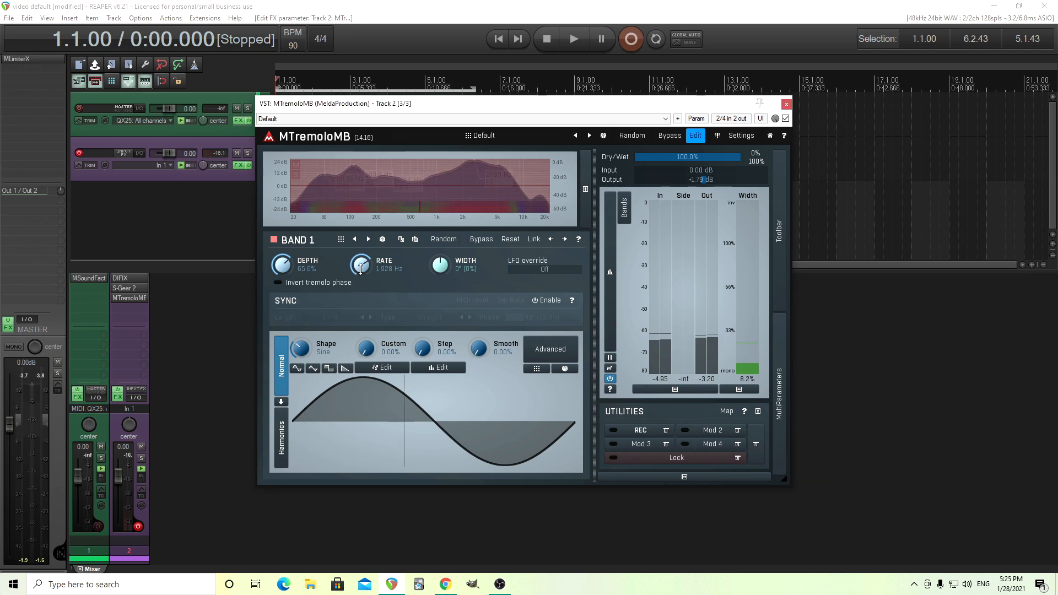
drag(361, 265, 361, 249)
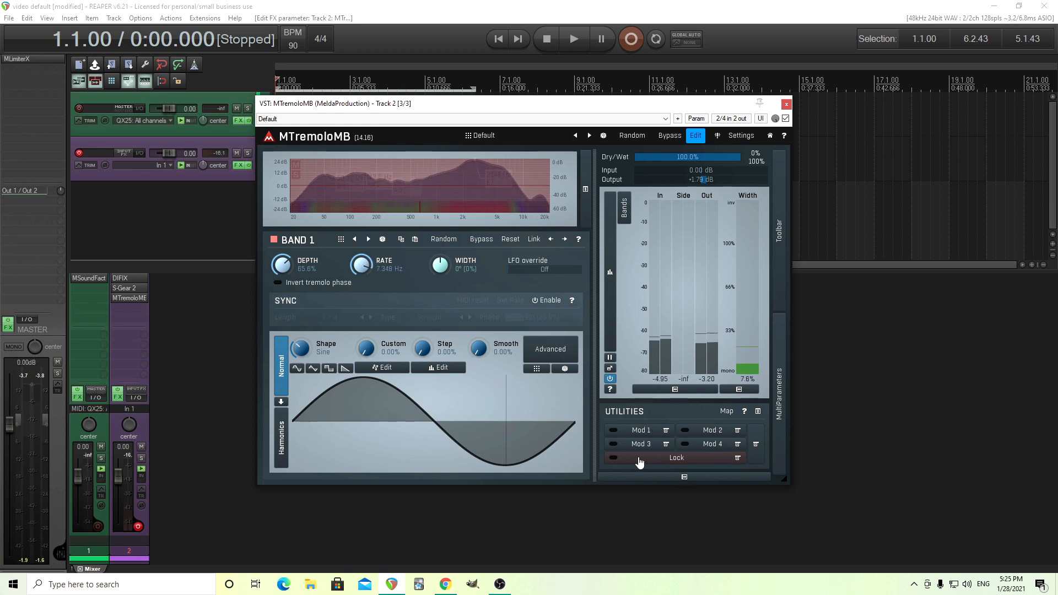
- Enable Modulator 1 and open its settings
click(639, 431)
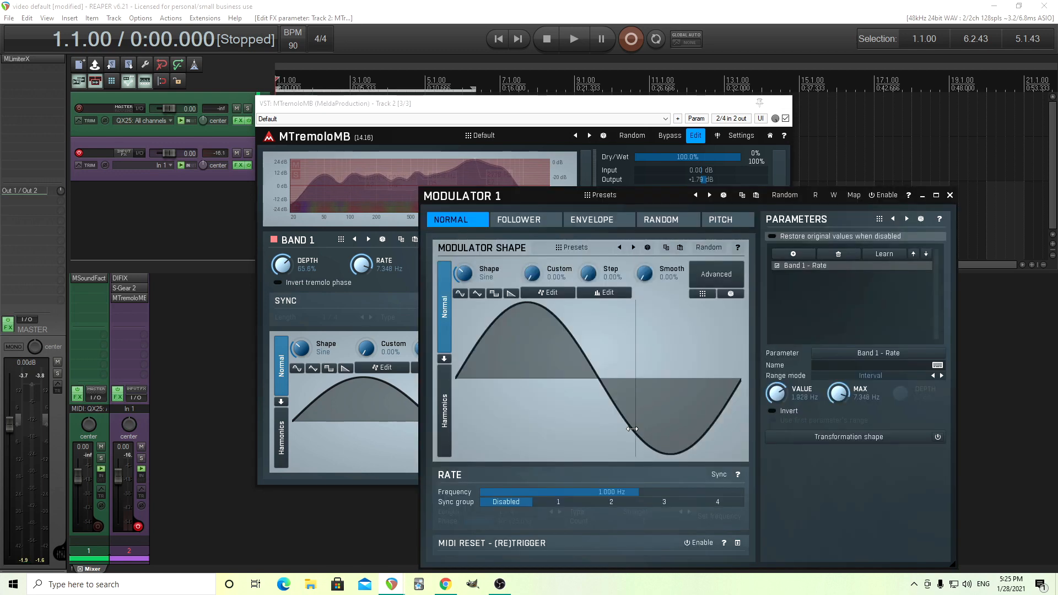
click(949, 196)
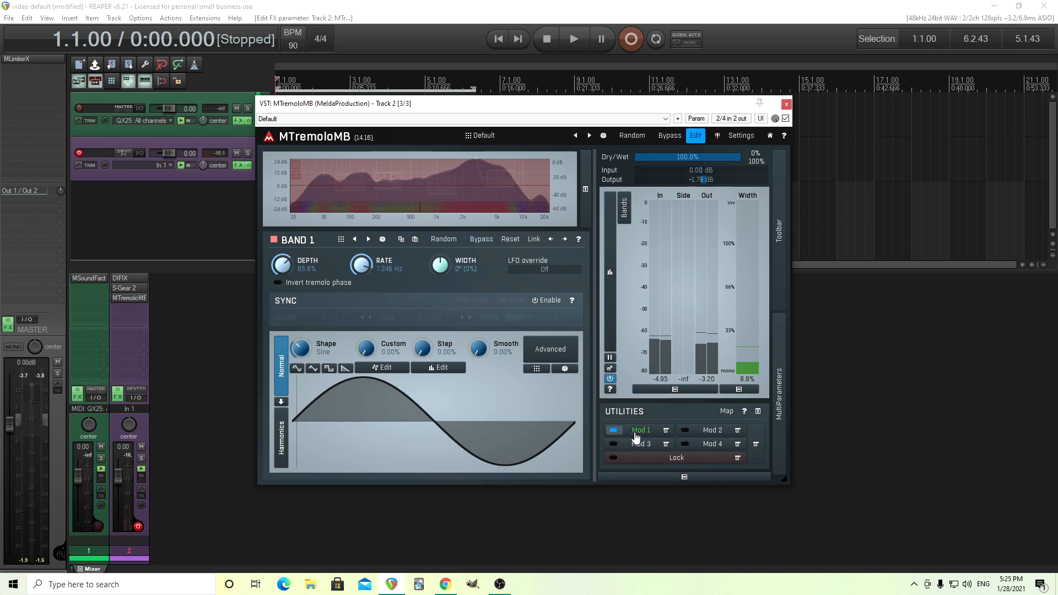
click(639, 431)
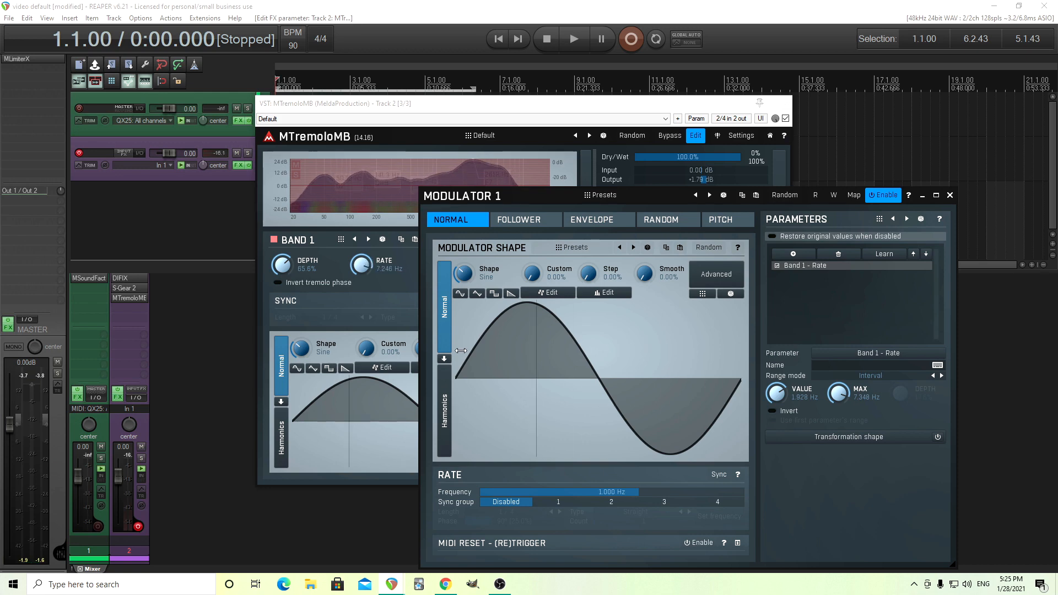
- Set Modulator 1's rate frequency to about 0.263 Hz, keeping the modulator window clear of the Band 1 controls
drag(439, 200, 528, 193)
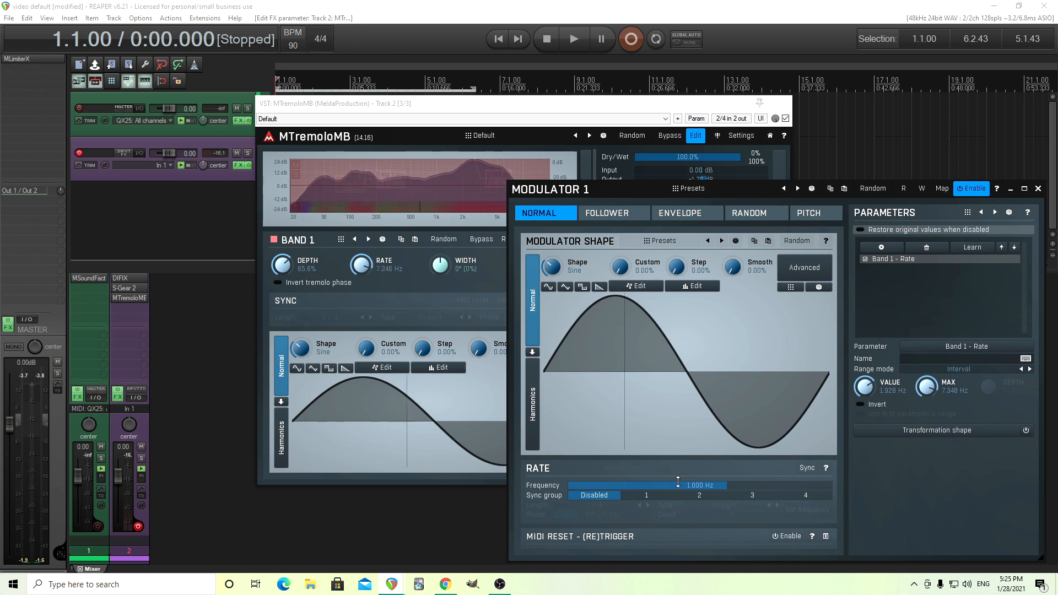
drag(679, 483, 677, 481)
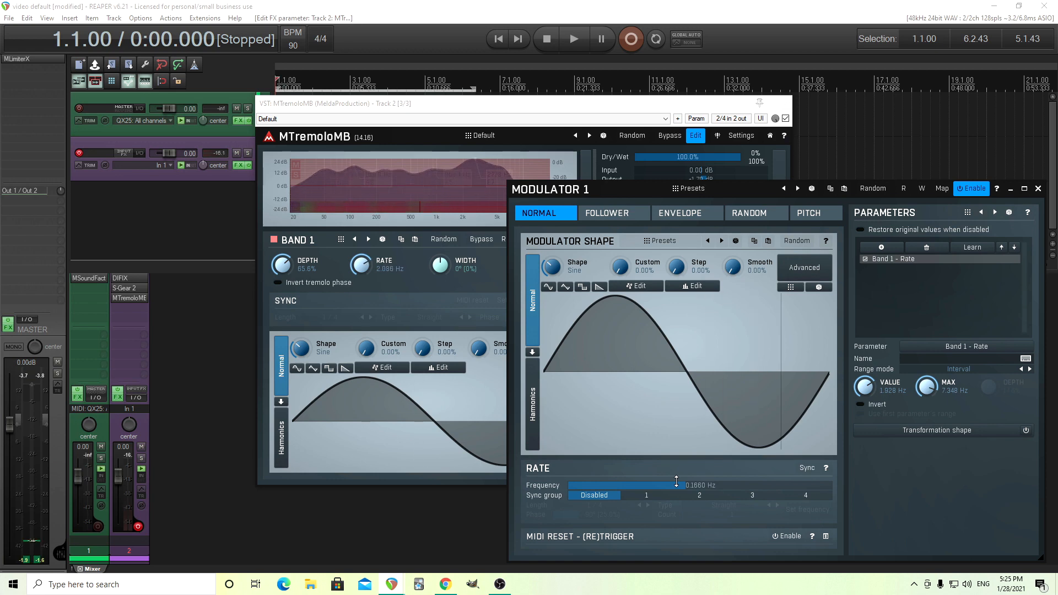
drag(677, 481, 690, 482)
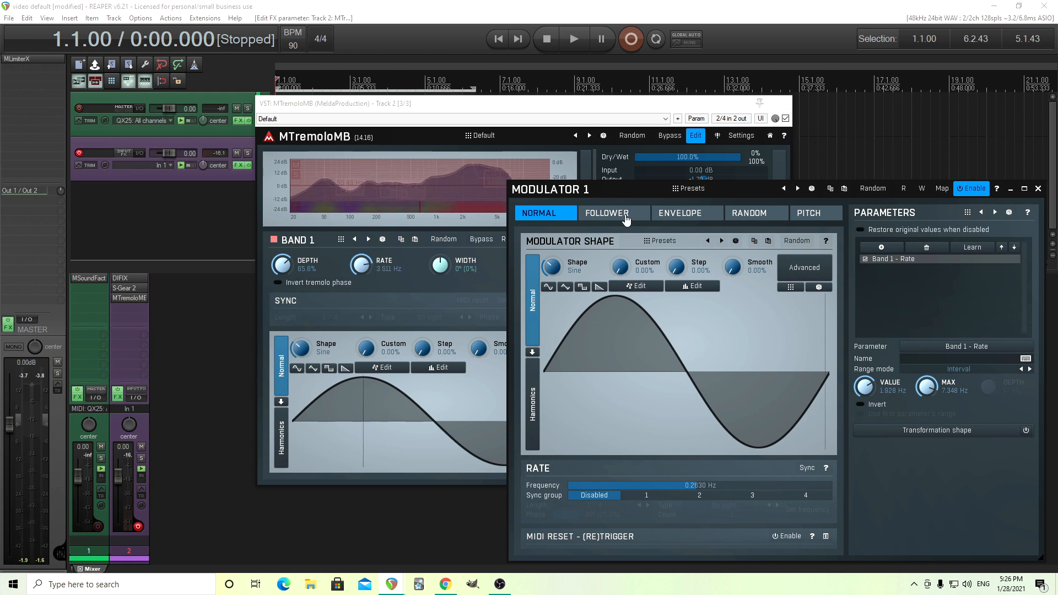
- Switch Modulator 1 to Follower mode and set its detector to about 4.9 ms attack and 62 ms release
click(626, 219)
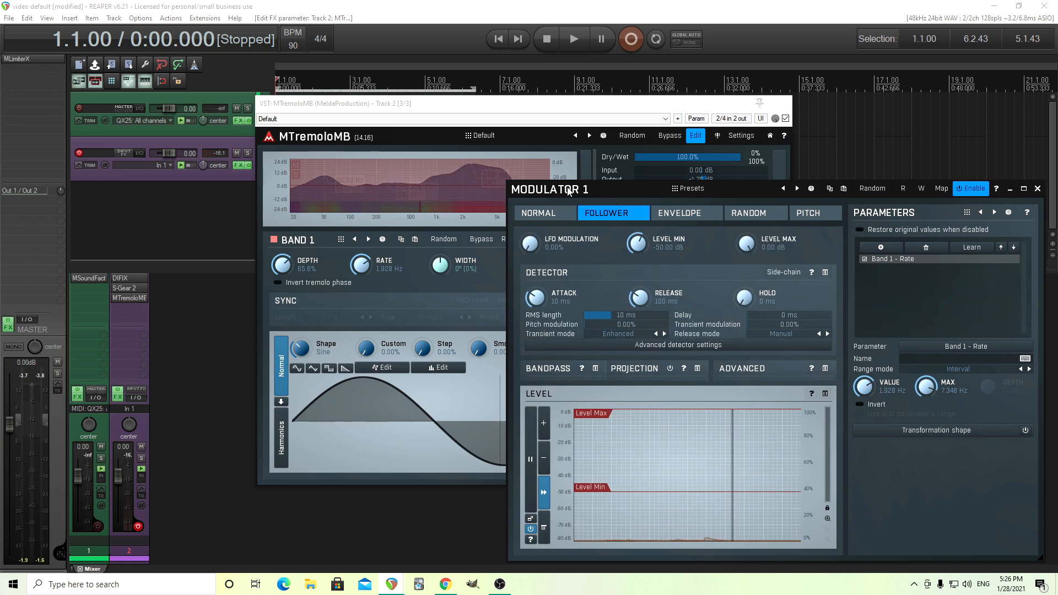
drag(570, 190, 543, 178)
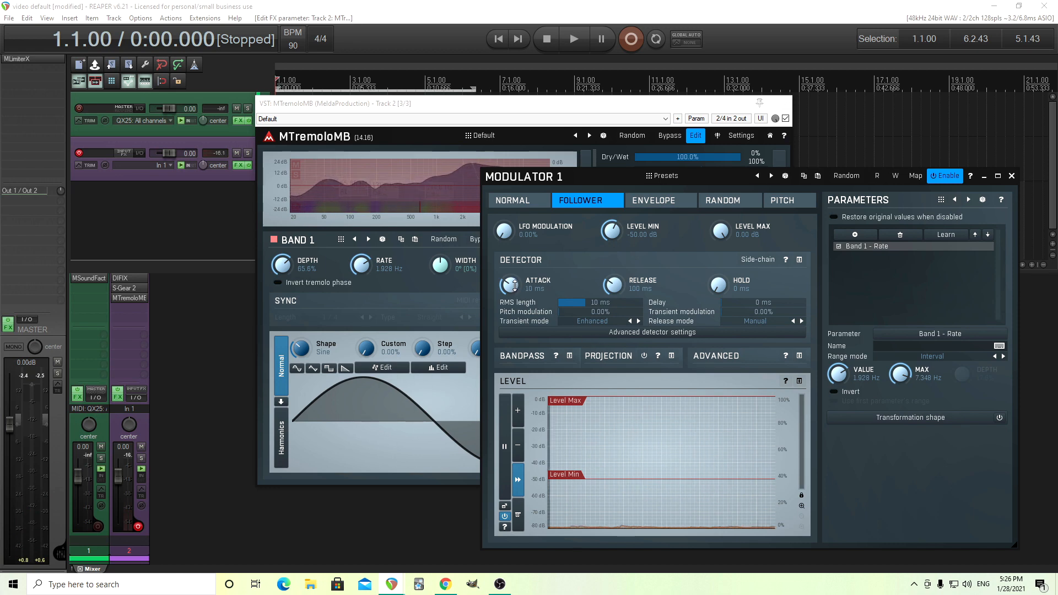
drag(515, 284, 515, 267)
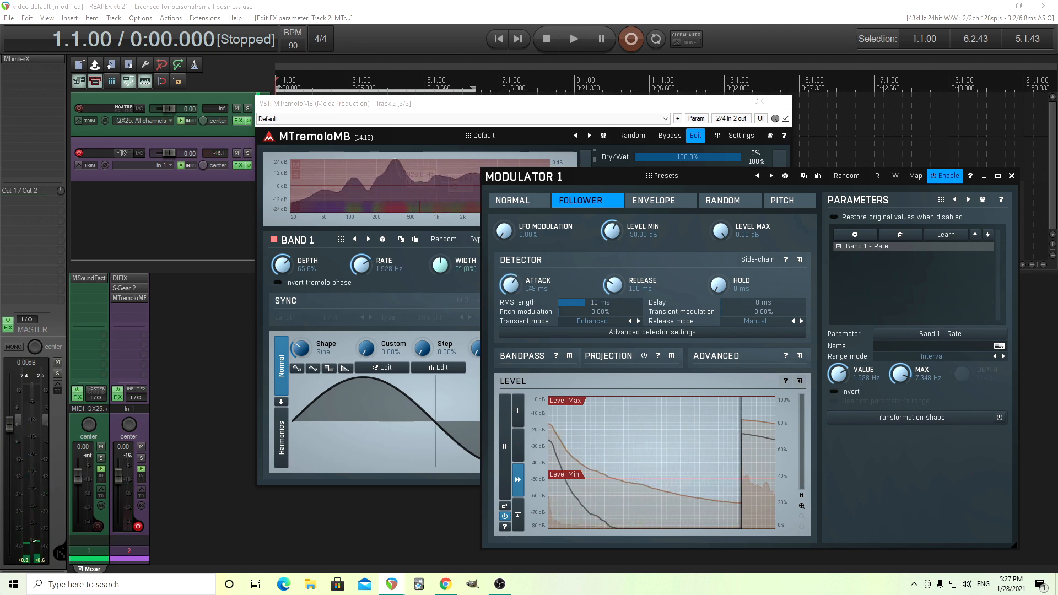
drag(515, 282, 510, 281)
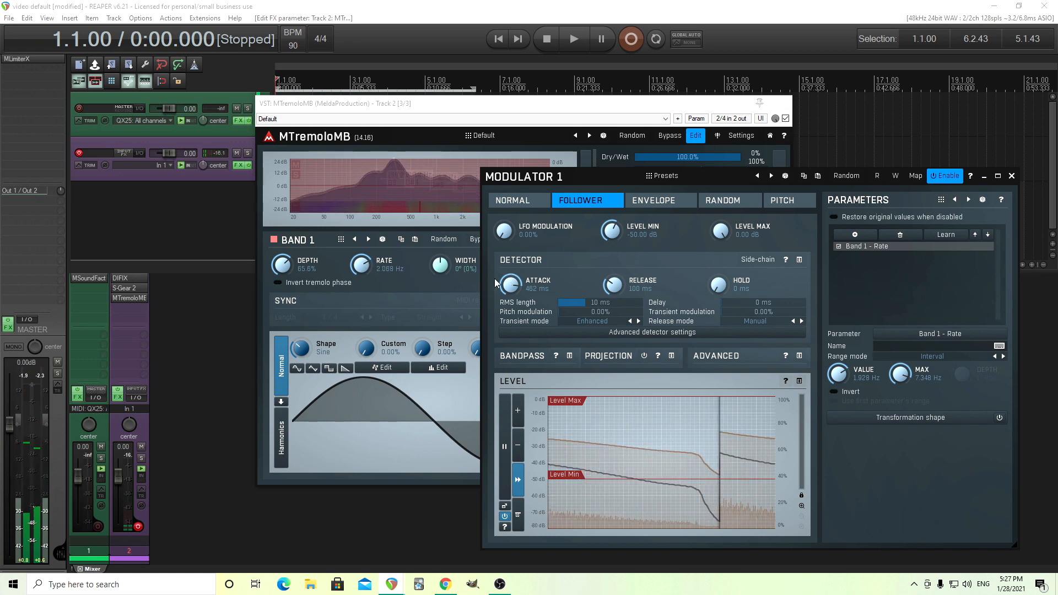
mouse_move(510, 280)
mouse_down()
mouse_move(510, 326)
mouse_move(512, 282)
mouse_up()
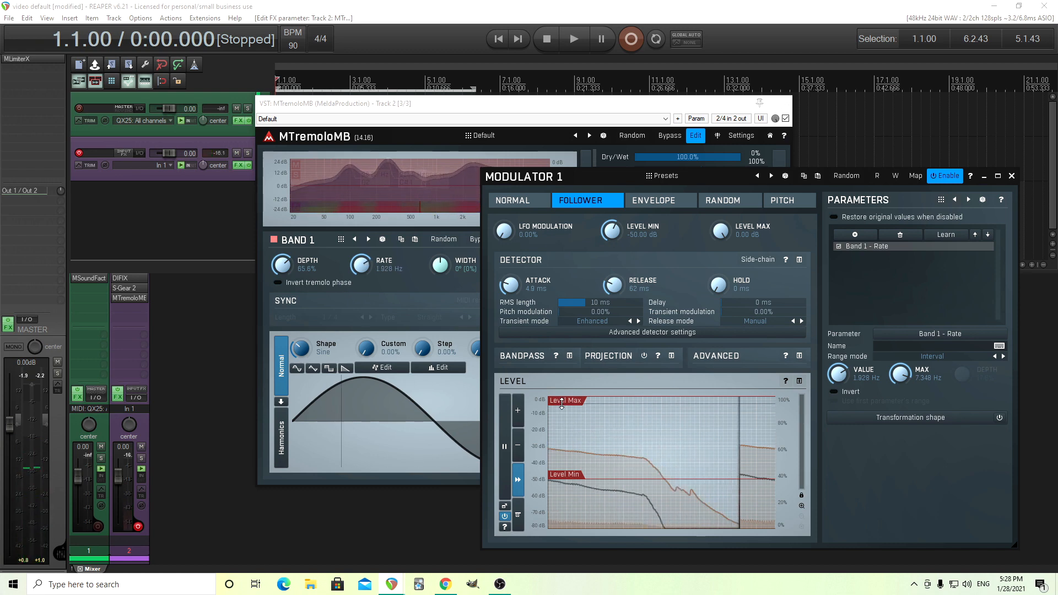
- Lower the follower's Level Max to -12 dB and adjust Level Min to -35.33 dB, then to about -66.33 dB
drag(562, 406, 563, 425)
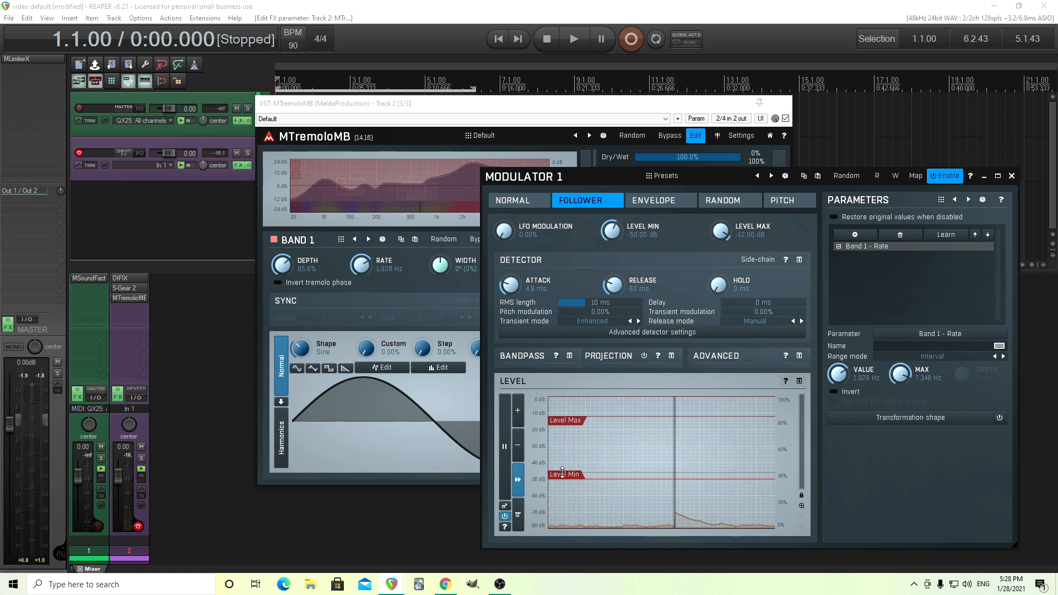
drag(562, 473, 562, 448)
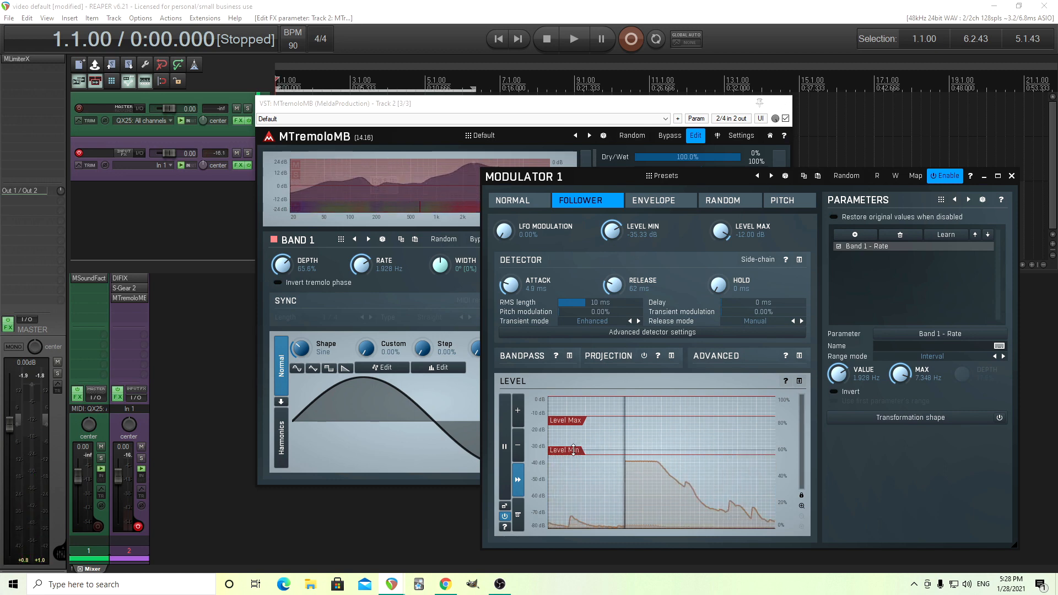
drag(566, 450, 569, 499)
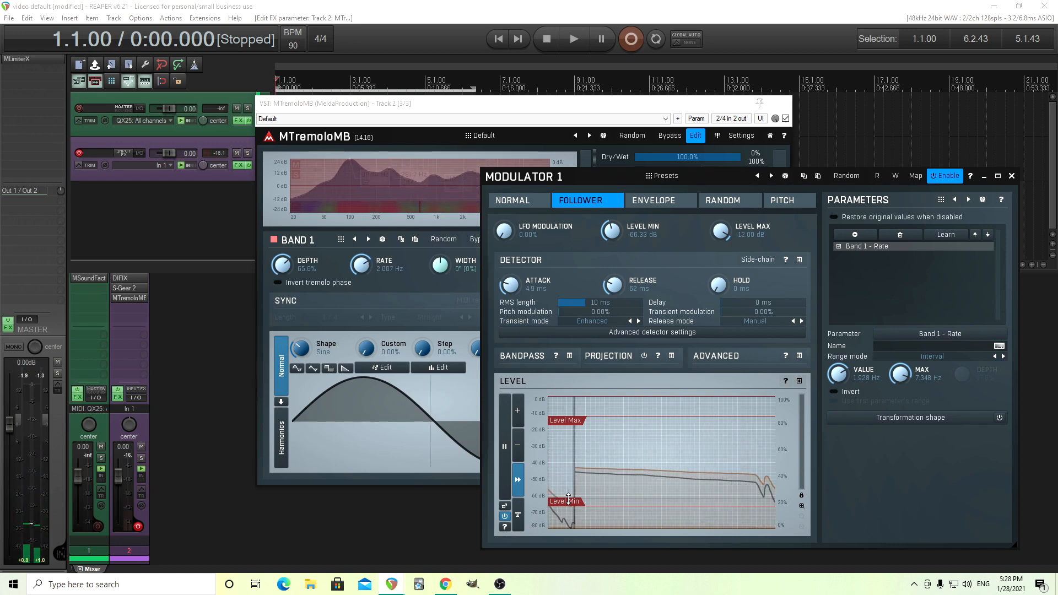
- Examine the time-graph settings of the follower's Level display to see which graphs it shows
right_click(568, 500)
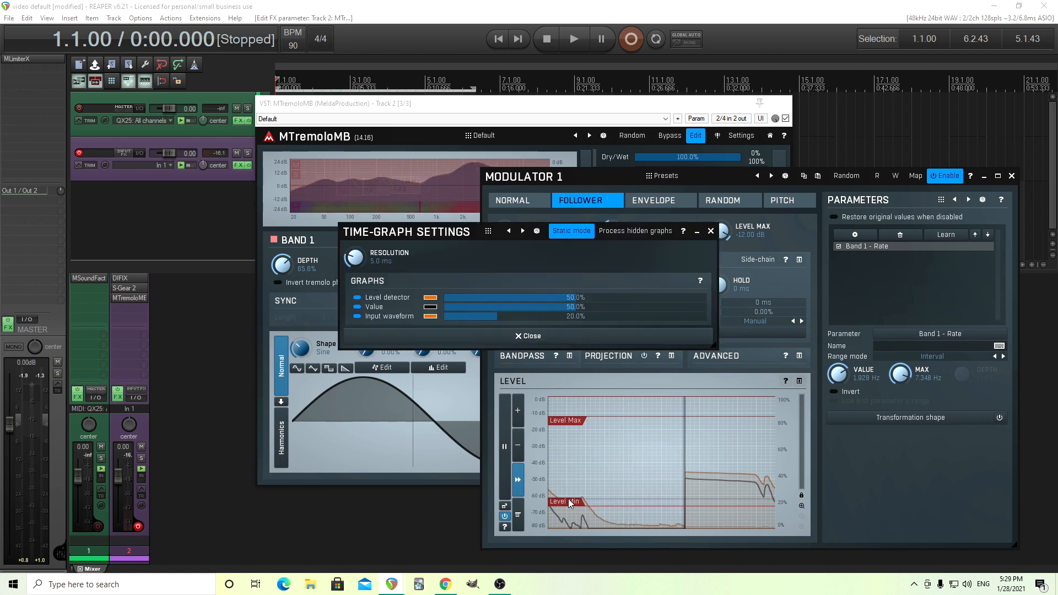
click(710, 231)
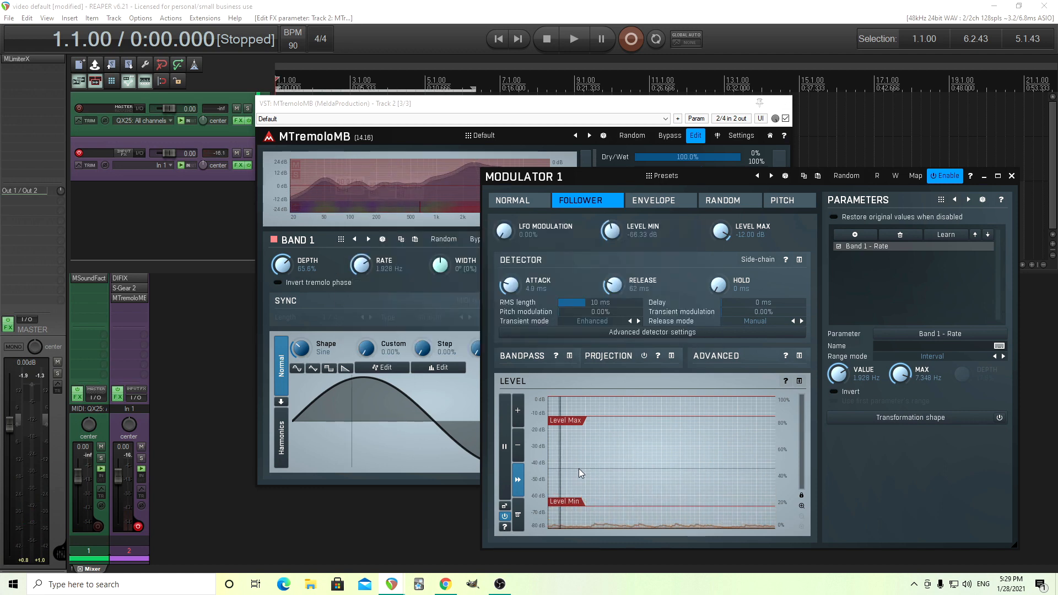
right_click(634, 465)
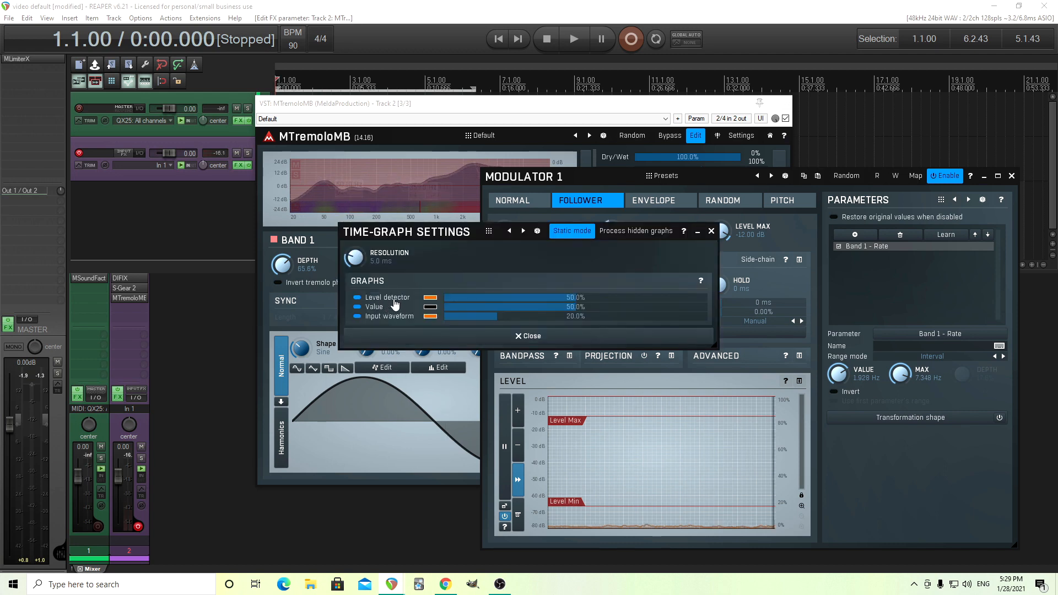
click(711, 231)
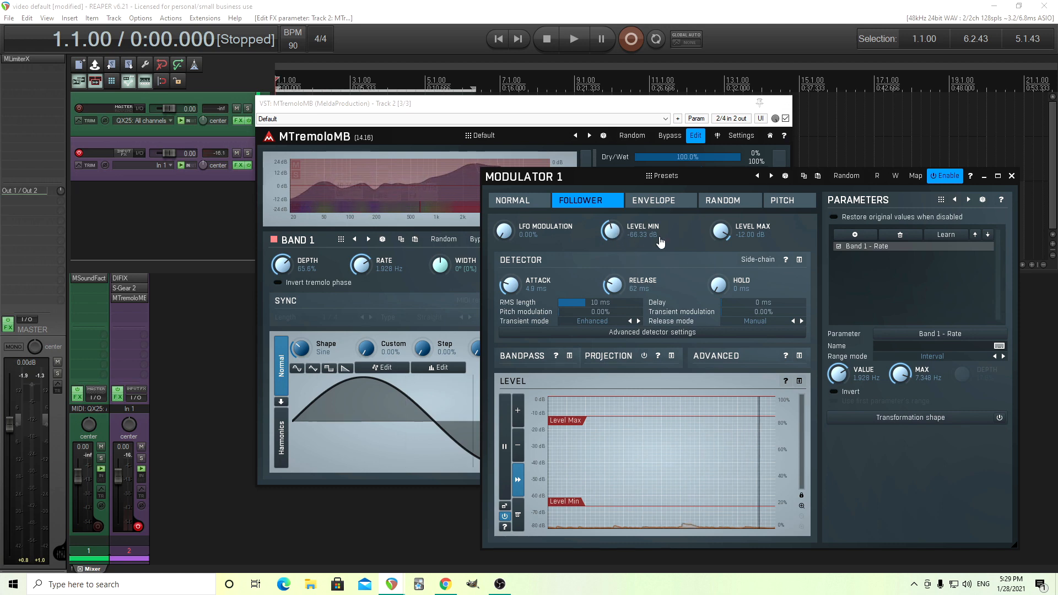
- Reset the follower's Level Min to its default of -50 dB and set Level Max to -9 dB
double_click(608, 230)
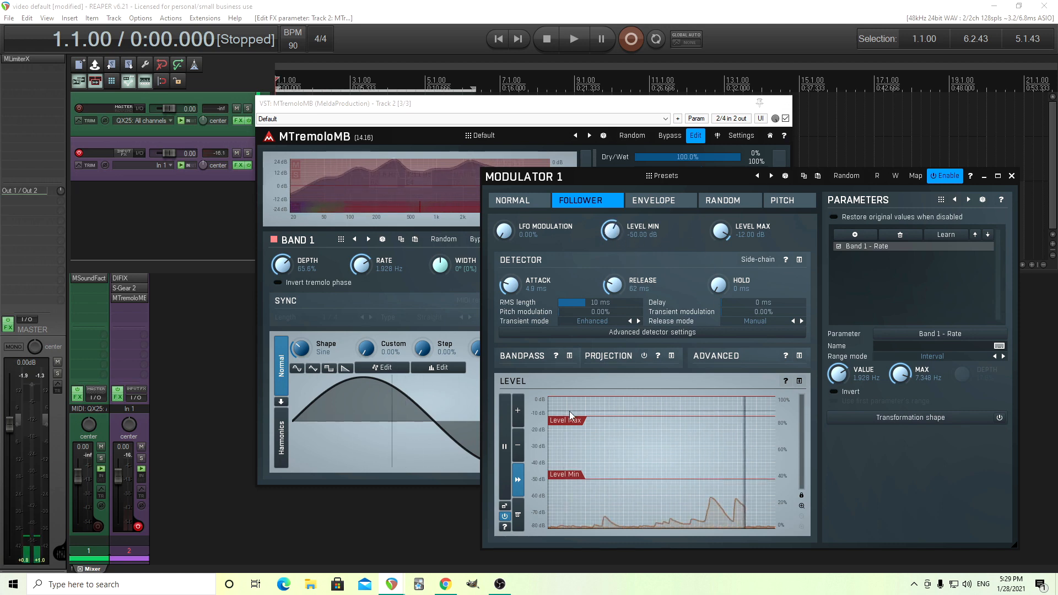
drag(559, 420, 560, 415)
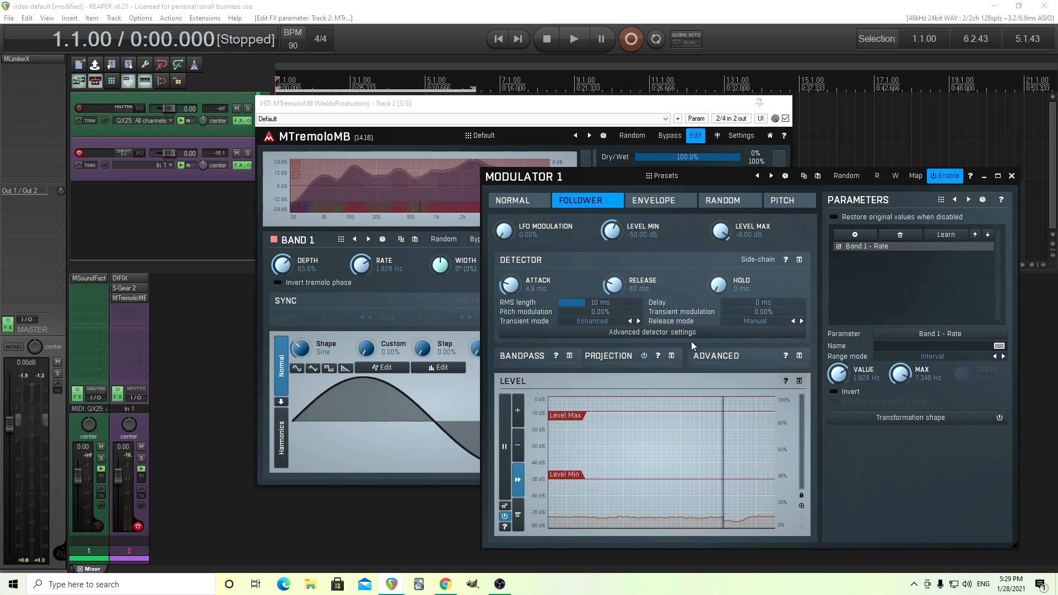
click(569, 361)
click(570, 359)
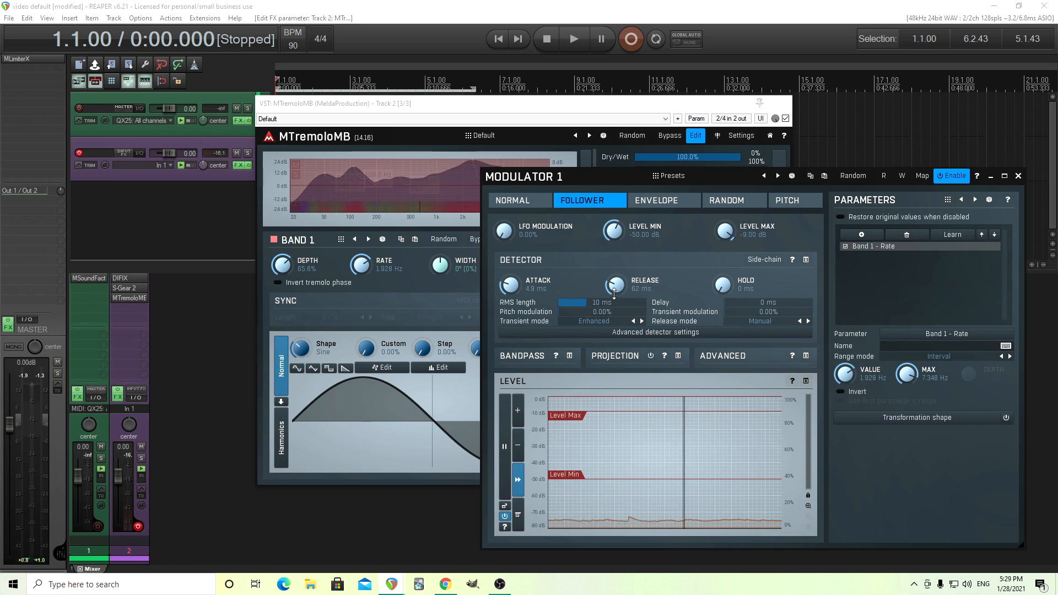
click(522, 201)
click(582, 204)
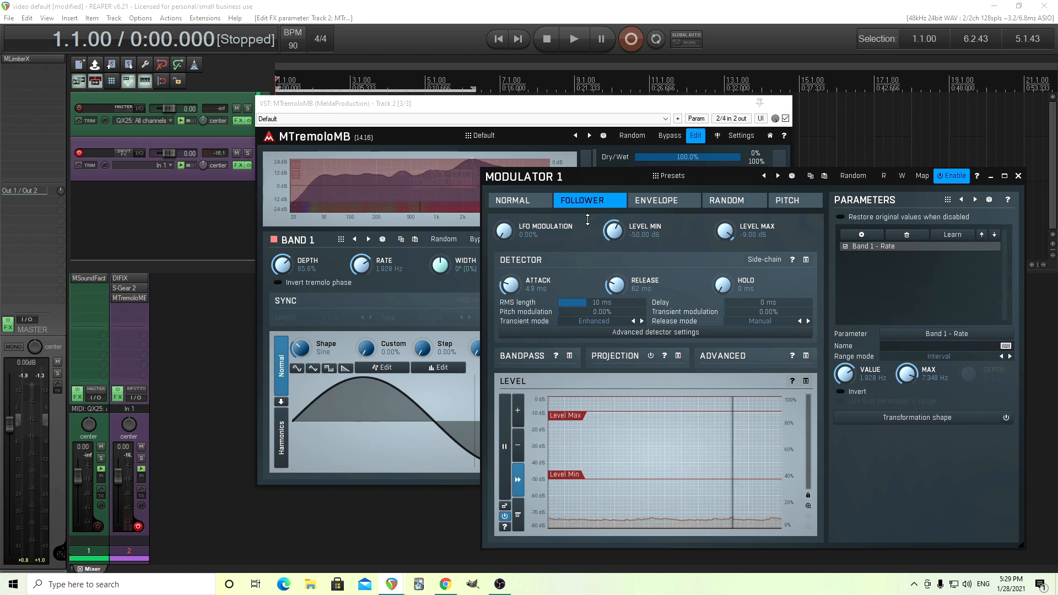
- Switch the modulated parameter from Band 1 - Rate to Band 1 - Depth and set the band's rate to 5.762 Hz
click(846, 247)
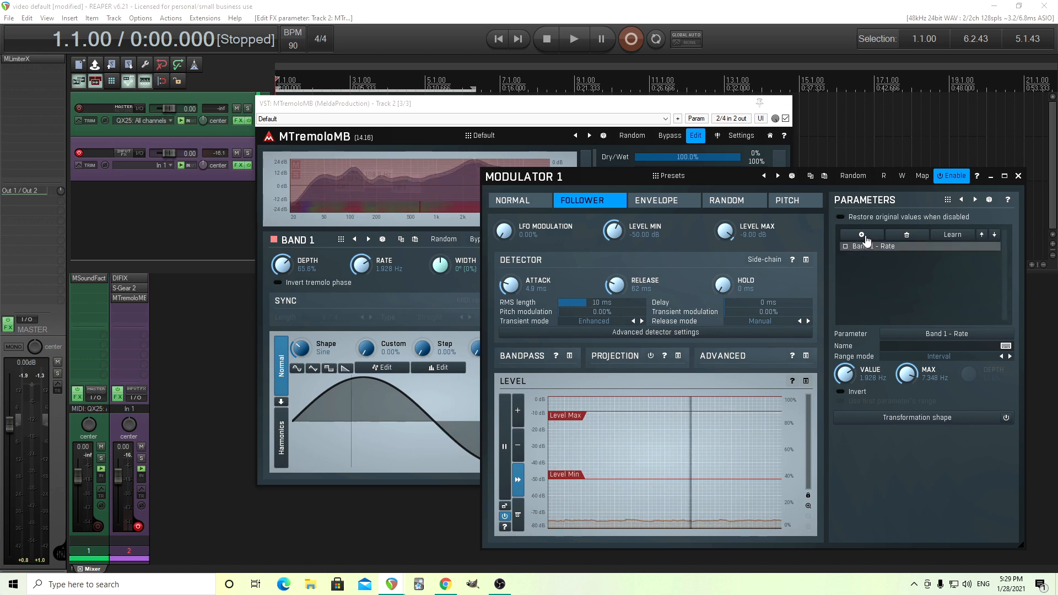
click(864, 235)
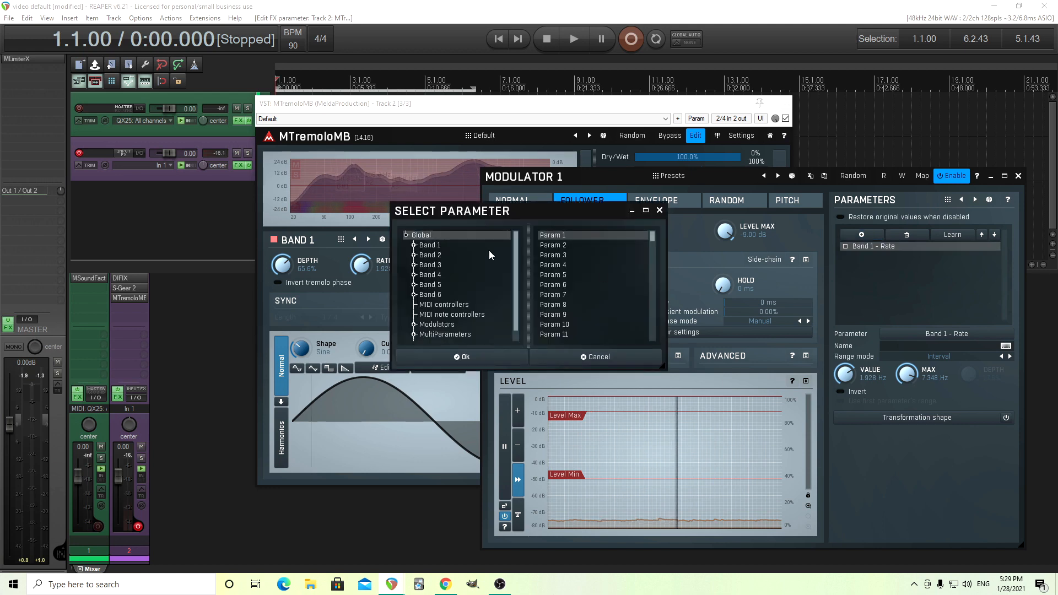
click(445, 246)
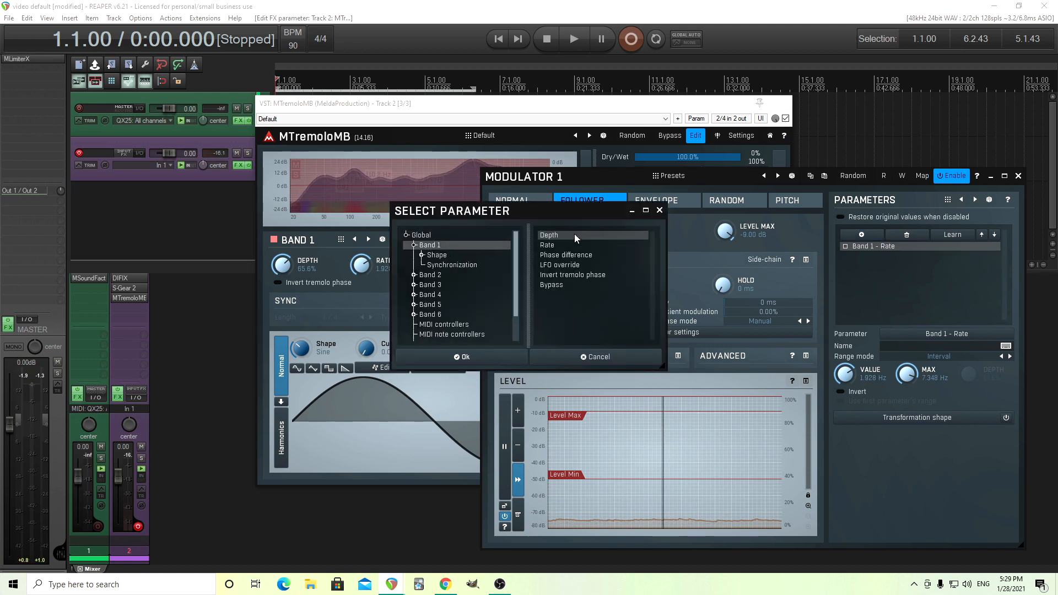
click(498, 359)
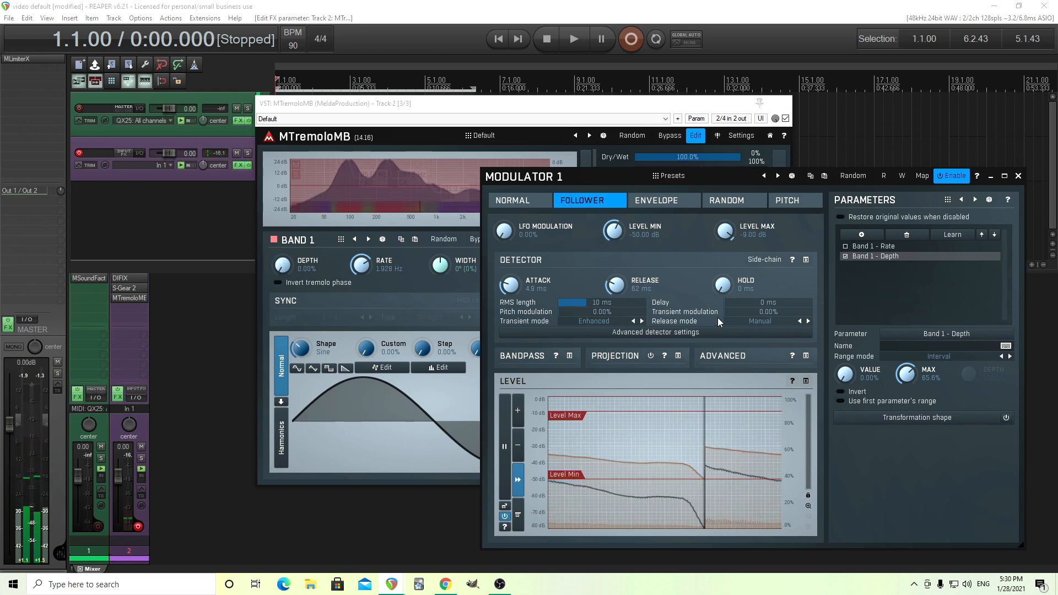
drag(361, 267, 361, 246)
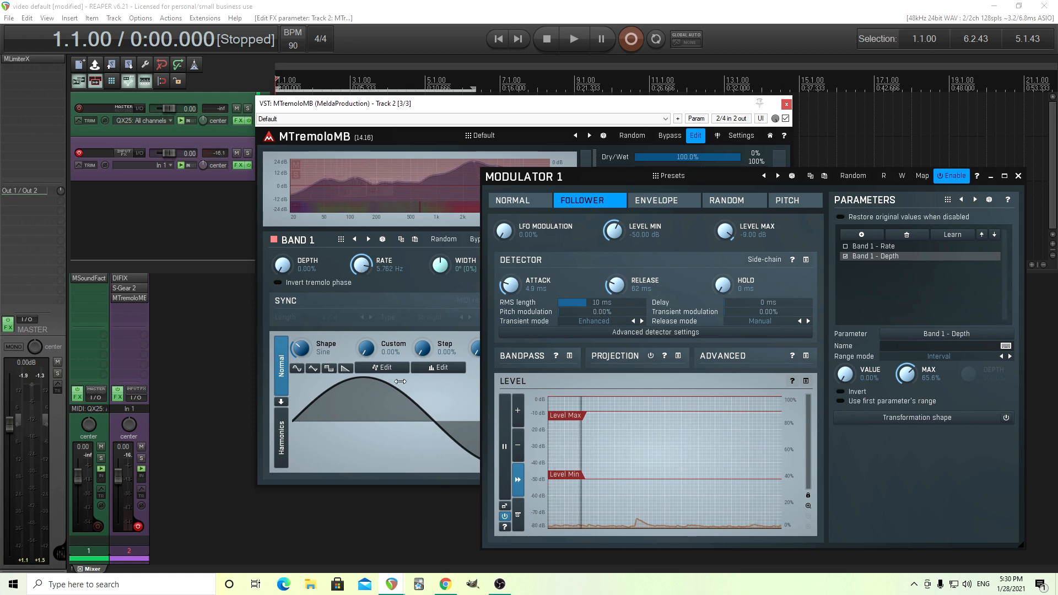
- Invert the Band 1 - Depth modulation and raise the follower's Level Min to -40.67 dB
click(840, 392)
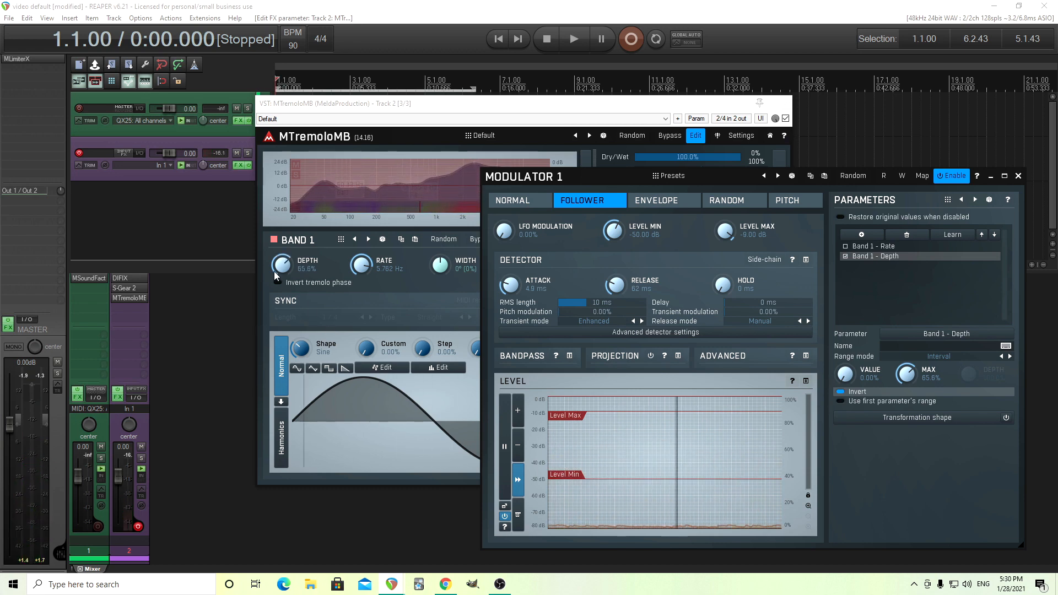
drag(574, 477, 560, 457)
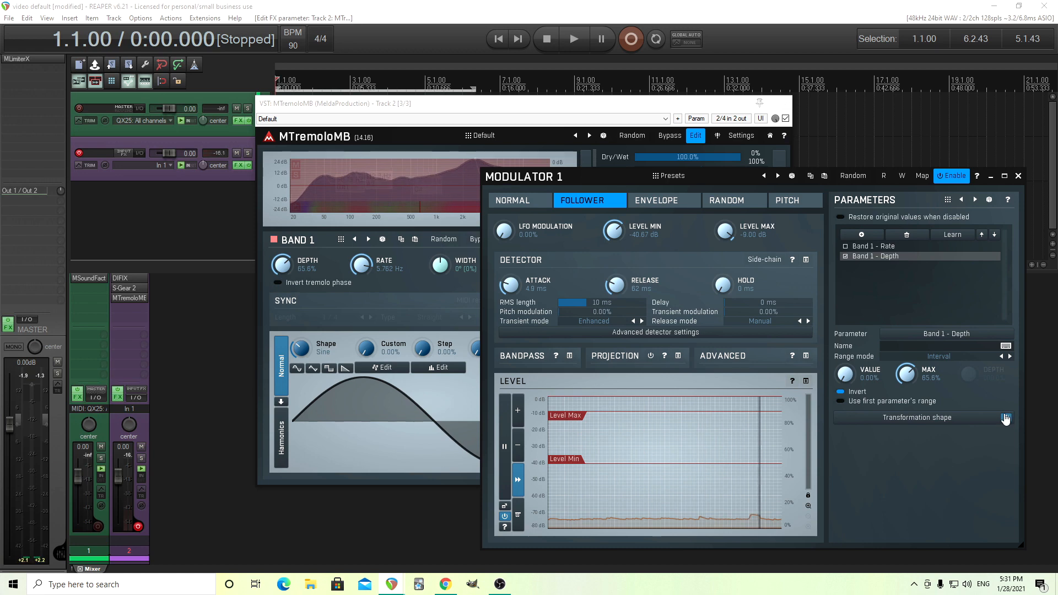
- Apply a transformation shape to Band 1 - Depth, bending the curve below the diagonal with its midpoint at about 28%
click(962, 418)
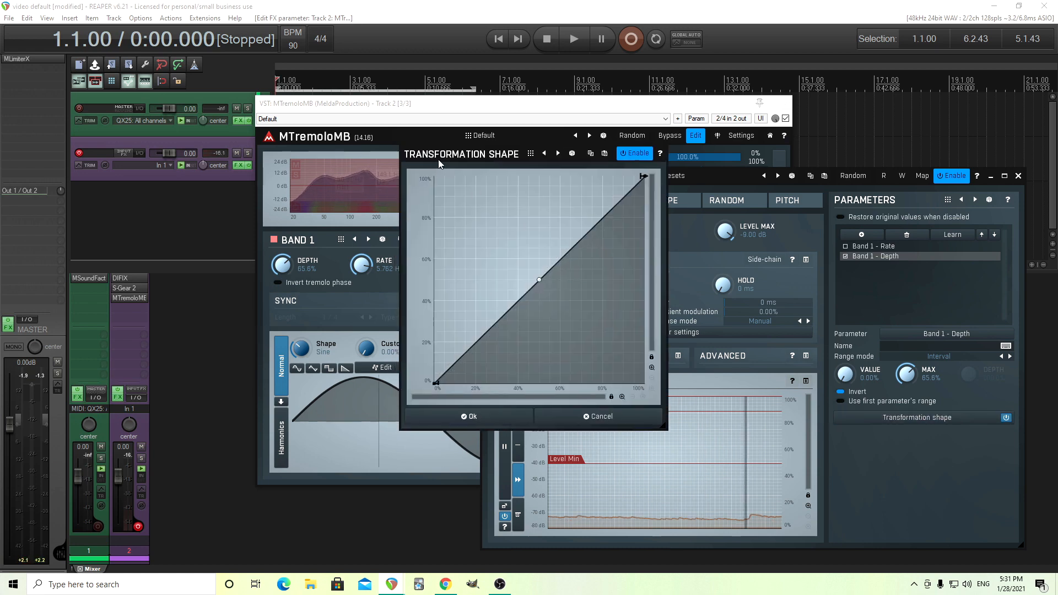
drag(669, 336, 719, 413)
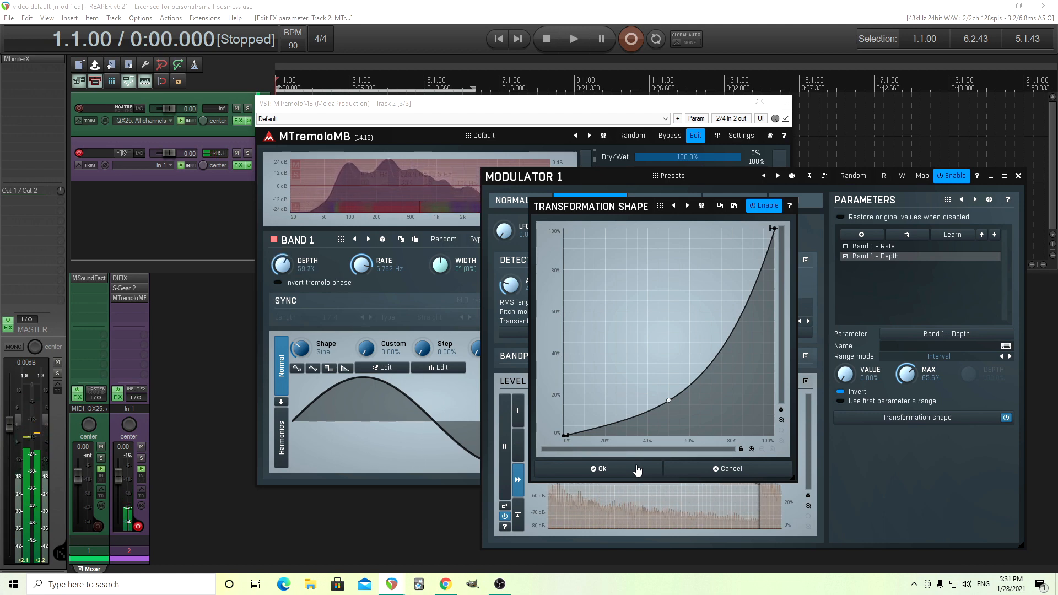
drag(668, 402, 655, 378)
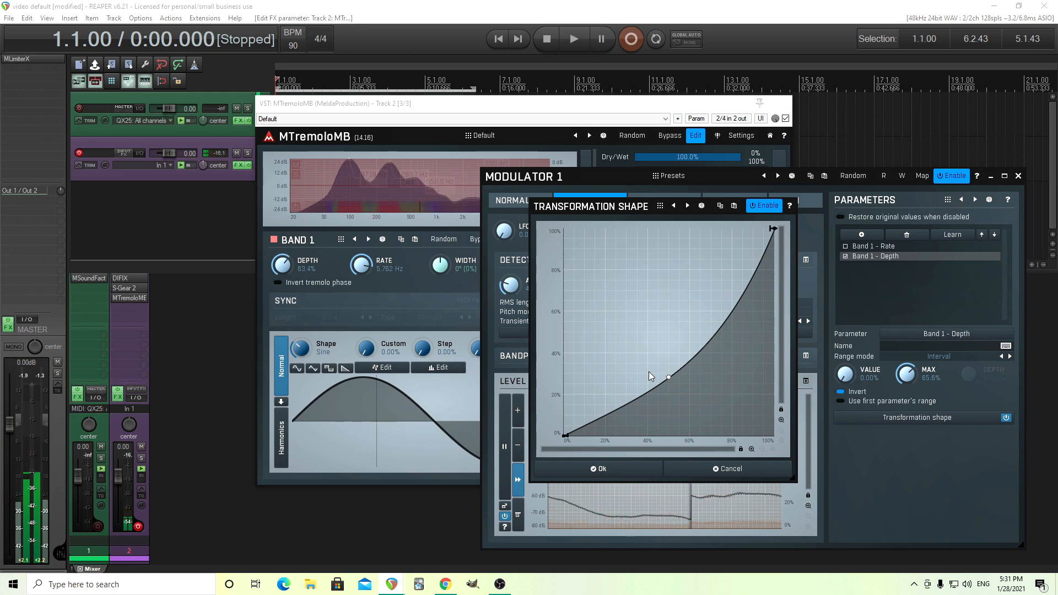
click(602, 469)
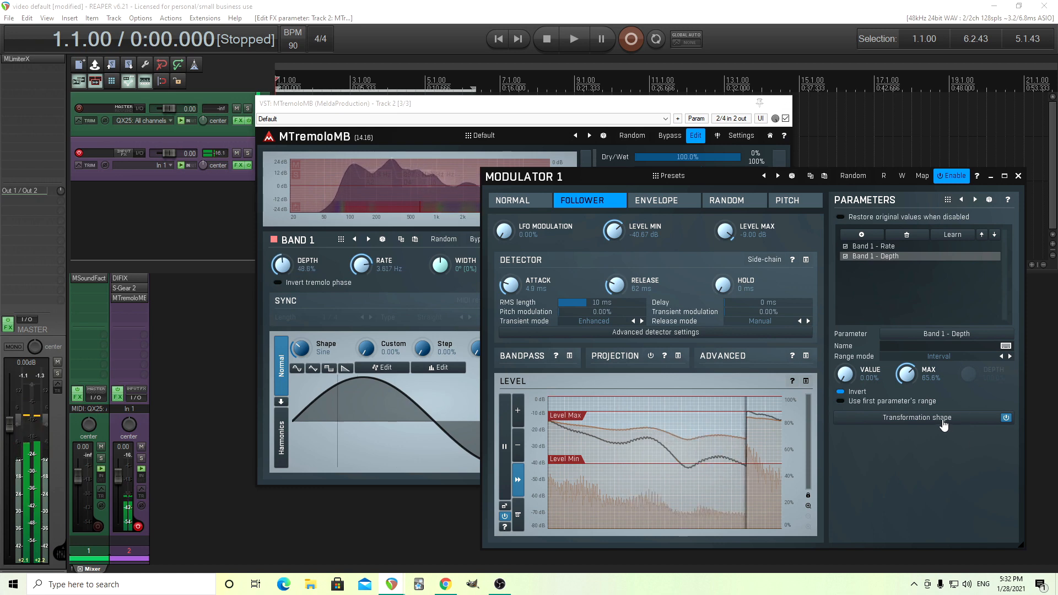
- Lower the midpoint of the Band 1 - Depth transformation curve further and accept the new shape
click(917, 417)
drag(668, 380, 679, 406)
click(637, 470)
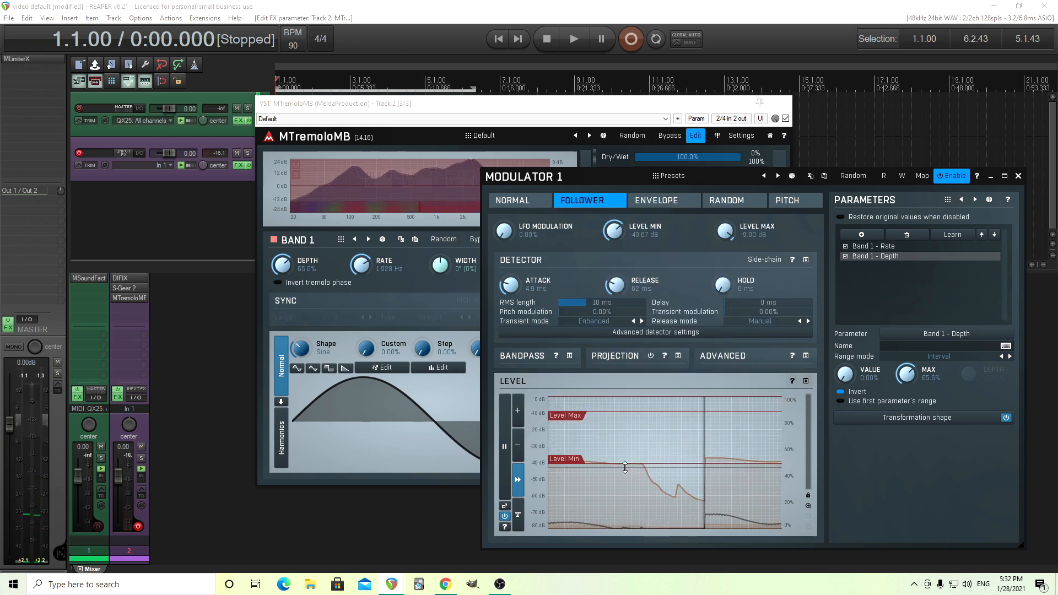